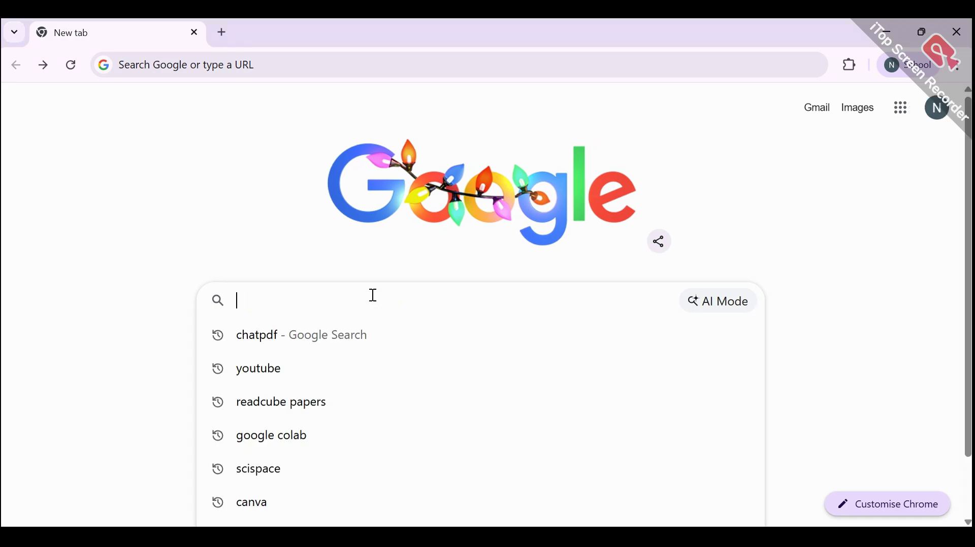
Step: Search Google for chatpdf and open the ChatPDF website from the results
type("ch")
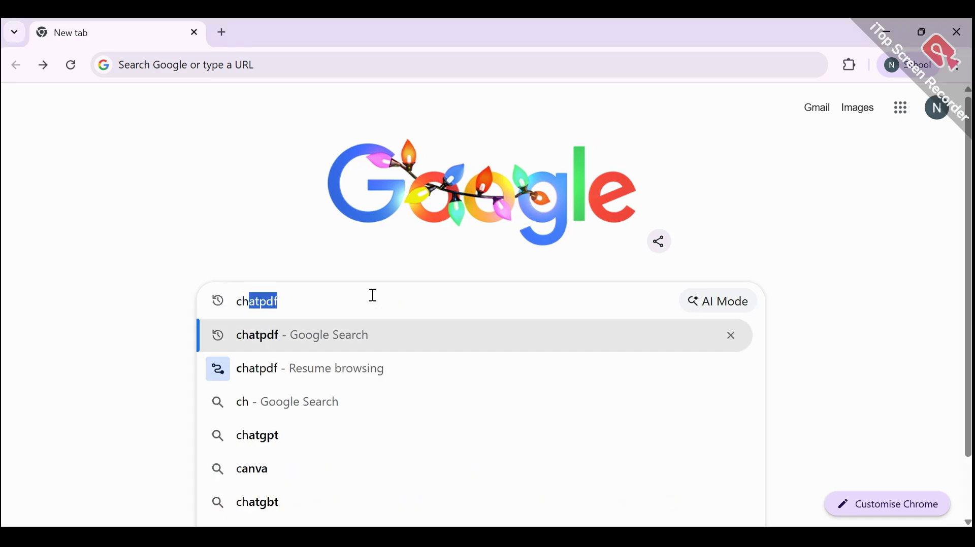
type("atpdf")
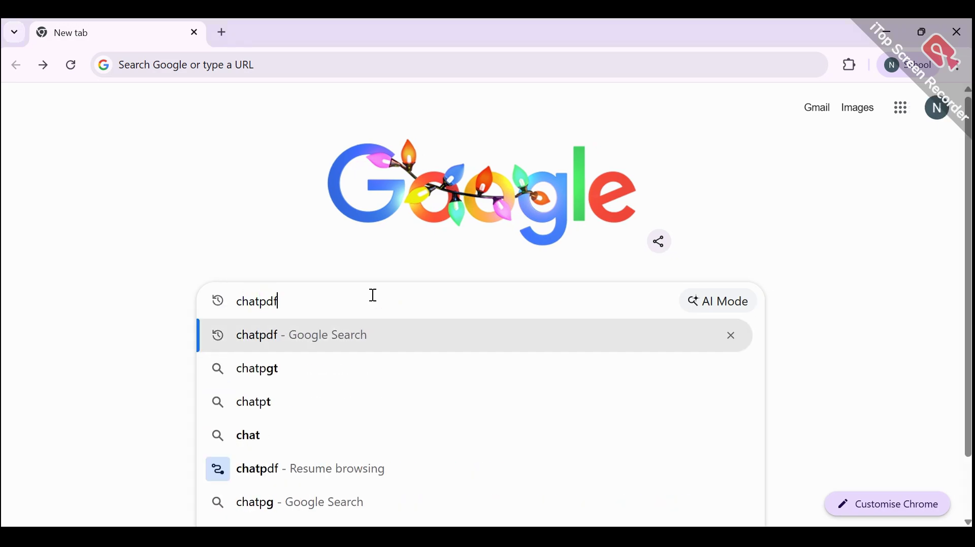
key("Return")
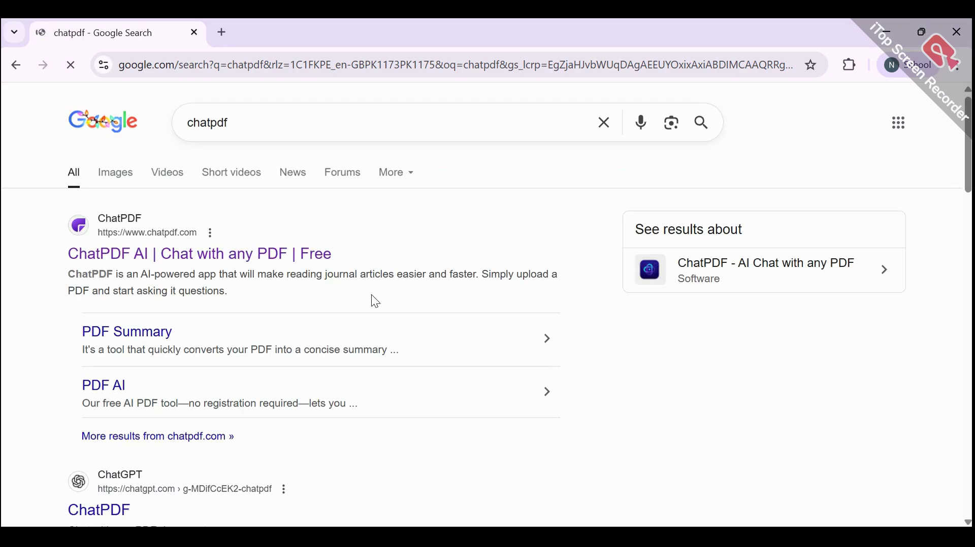
left_click(153, 253)
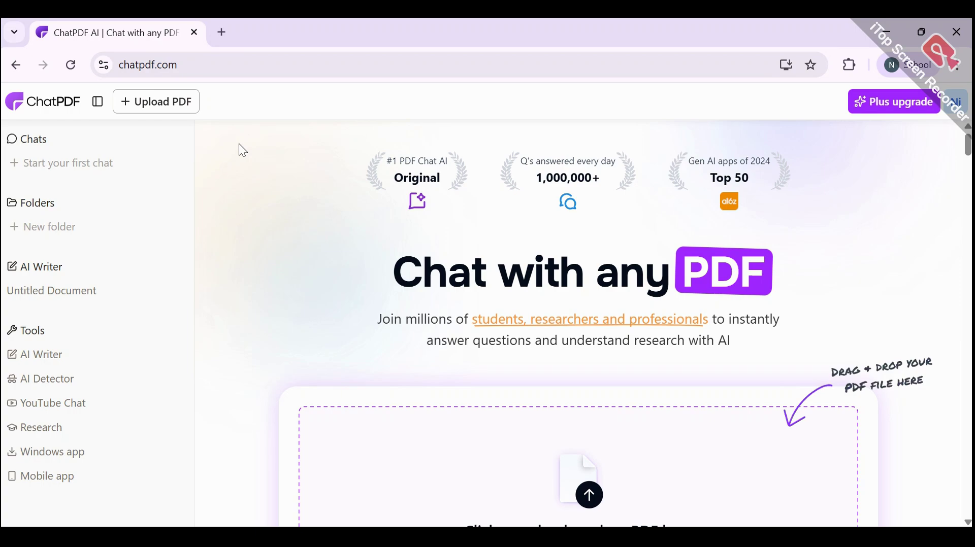
Step: Upload the first PDF in the DL related papers folder, the 3d-medical-image-denoising paper, to start a chat about it
left_click(148, 108)
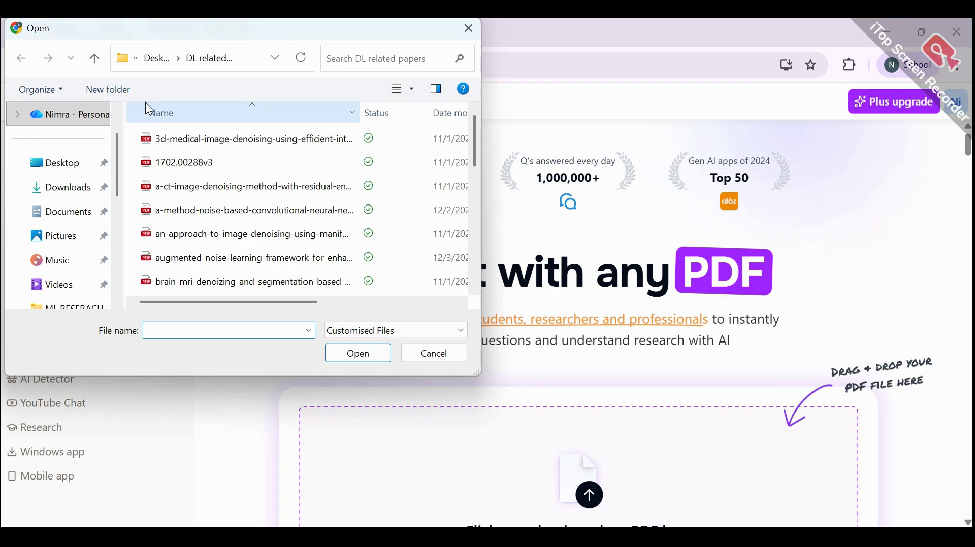
left_click(186, 142)
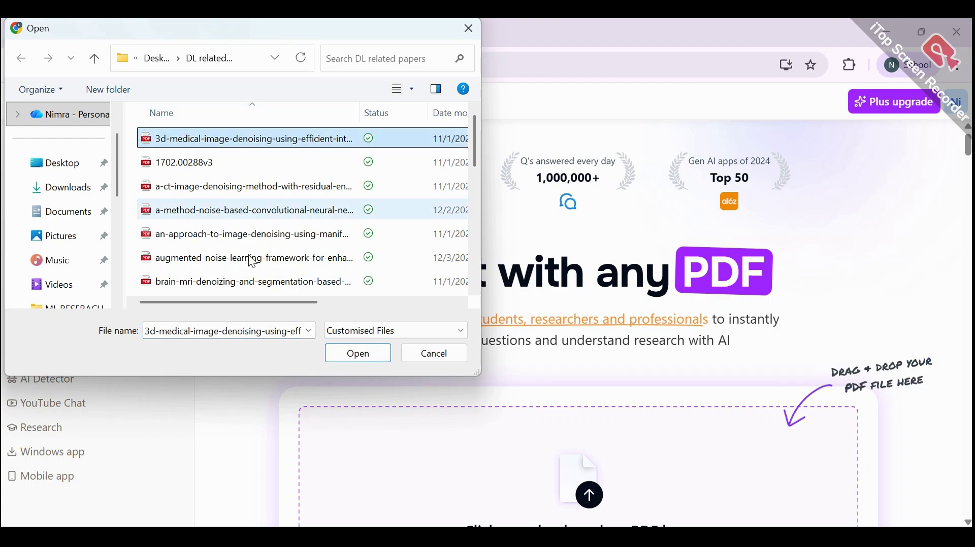
left_click(365, 359)
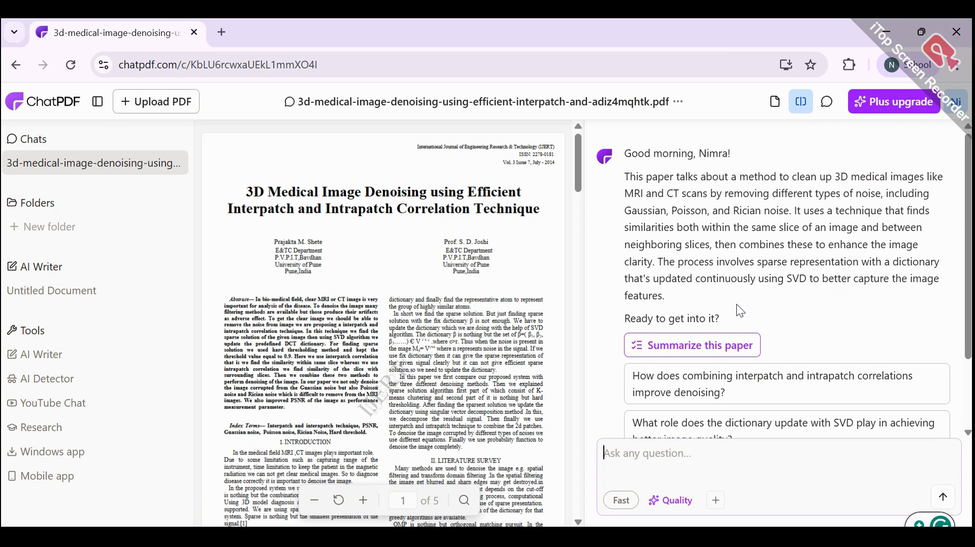
Step: Review the introductory overview of the uploaded paper in the chat and request a summary of the paper
scroll(736, 304, "down", 3)
scroll(736, 304, "up", 3)
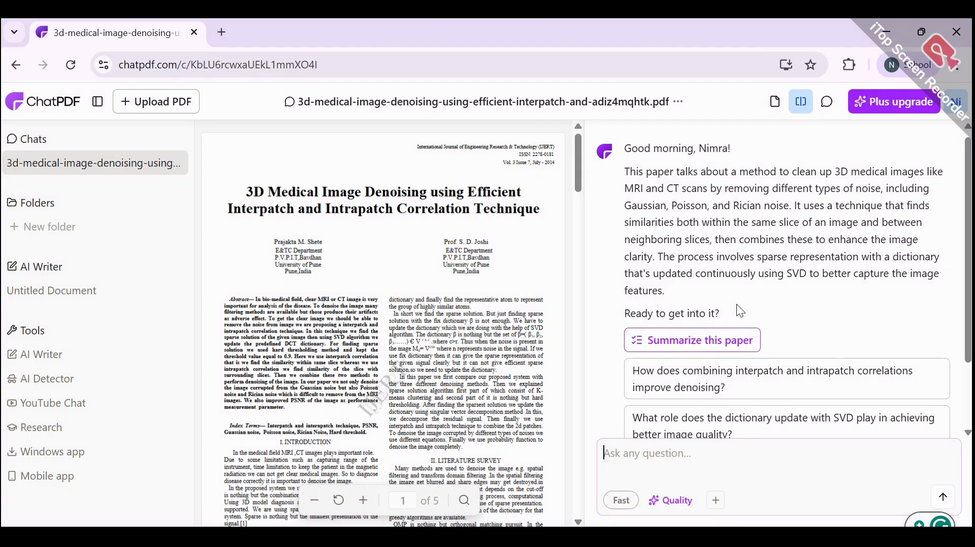
left_click_drag(667, 291, 616, 188)
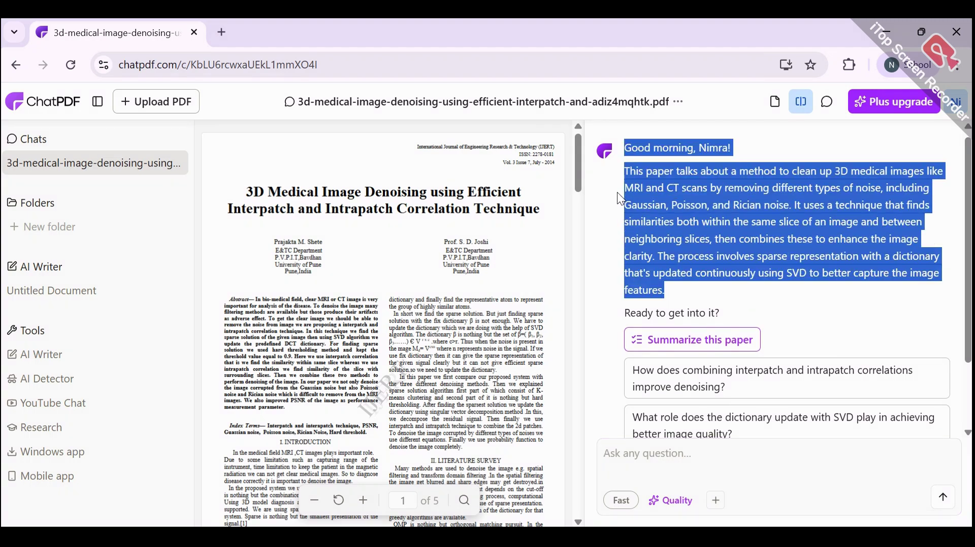
left_click(780, 285)
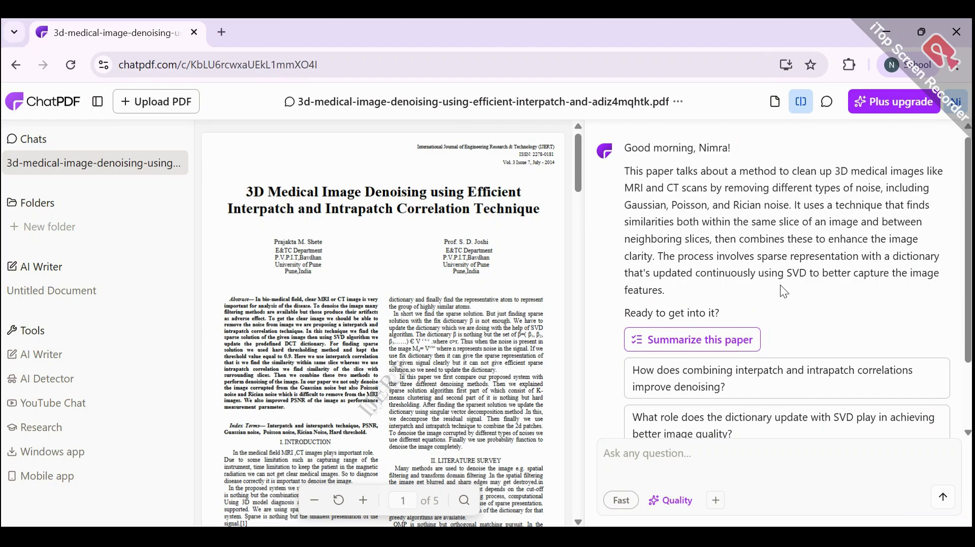
left_click(711, 341)
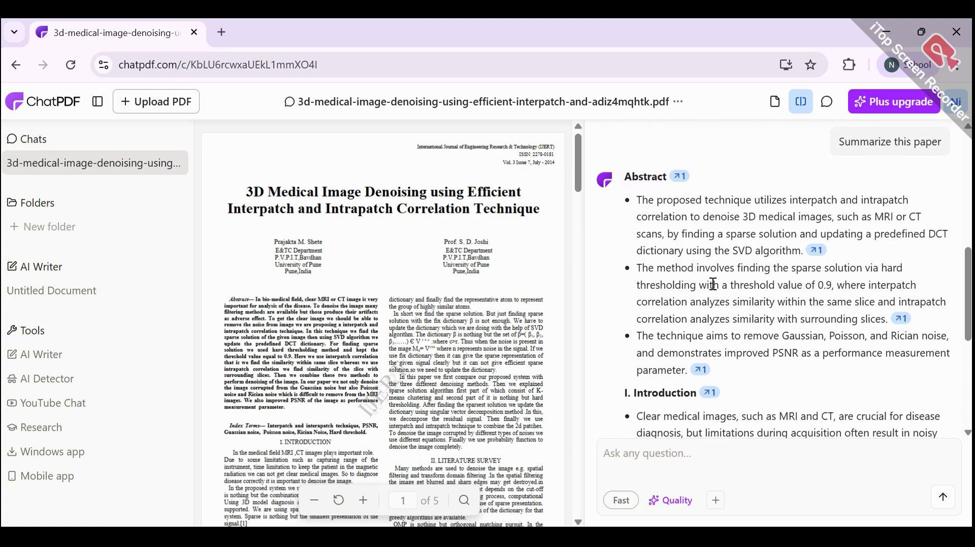
Step: Examine the generated summary section by section, from the Abstract through the Literature Survey, System Outline and Implementation Details
scroll(751, 302, "down", 9)
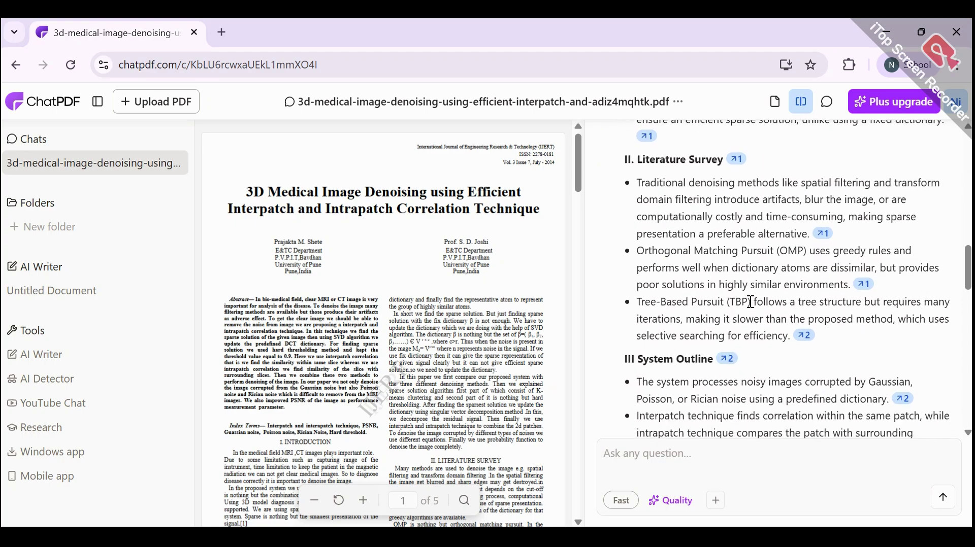
scroll(752, 306, "down", 4)
scroll(750, 302, "down", 8)
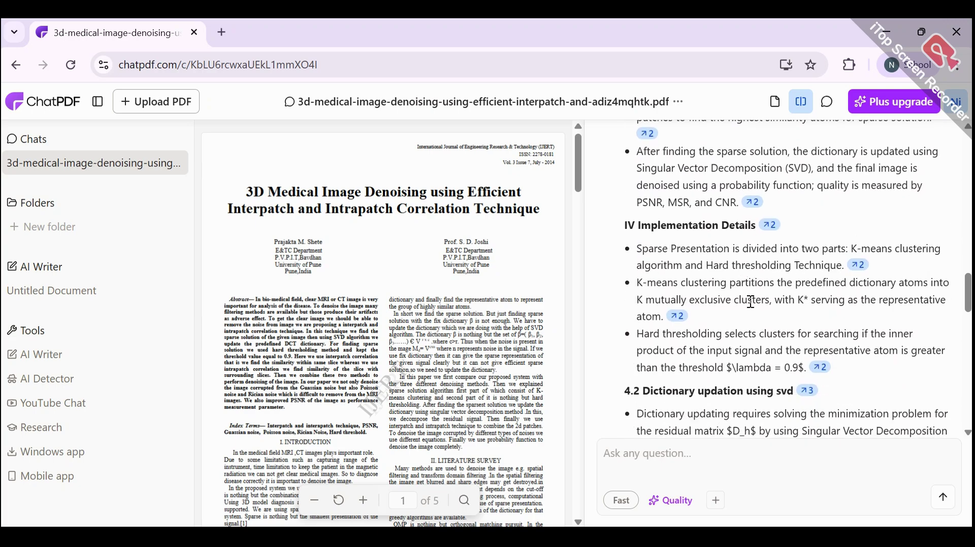
scroll(749, 301, "up", 20)
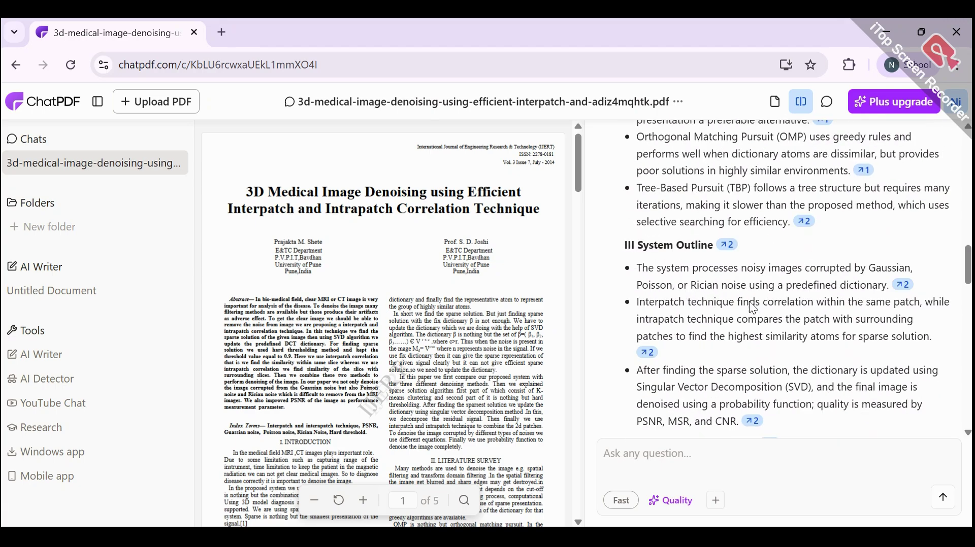
scroll(748, 301, "down", 5)
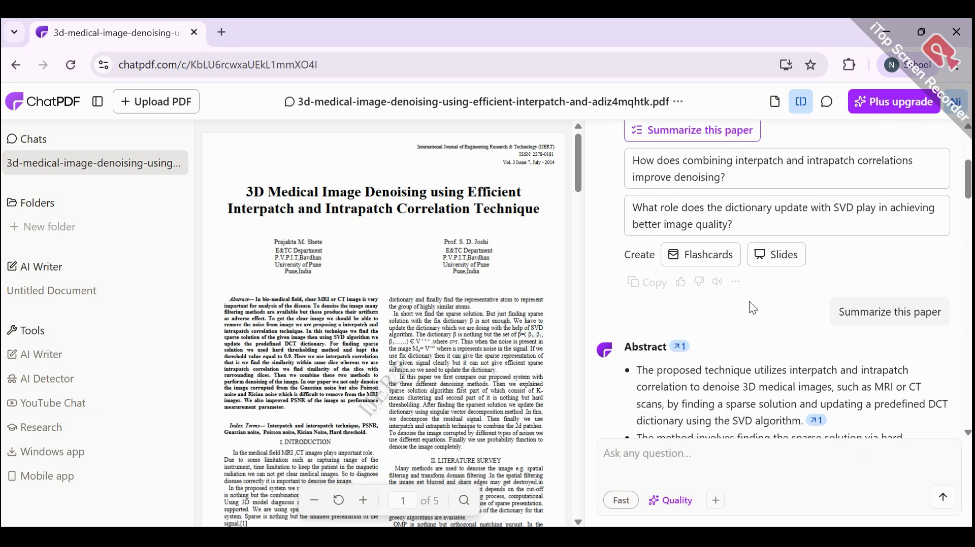
left_click(679, 273)
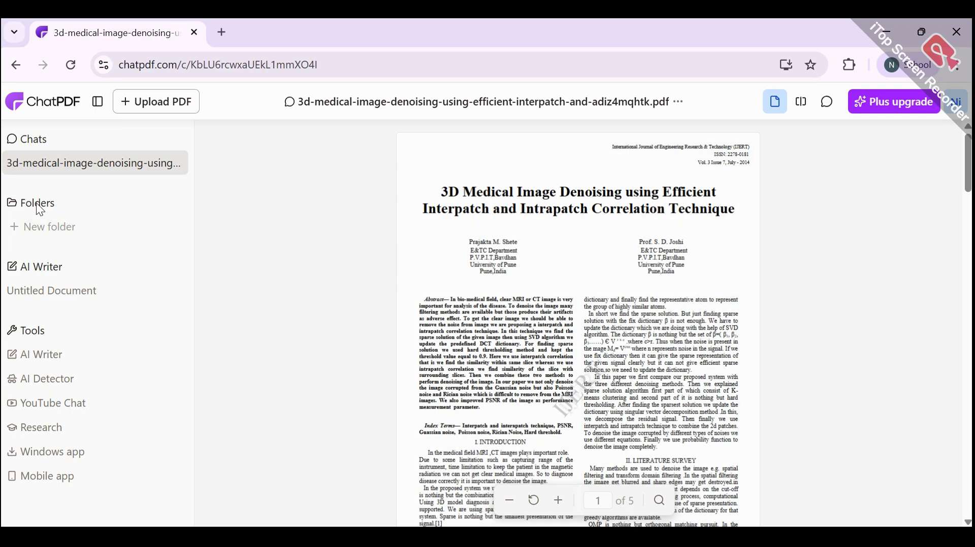
Step: View the options for creating a new folder and close the dialog without creating one
left_click(41, 228)
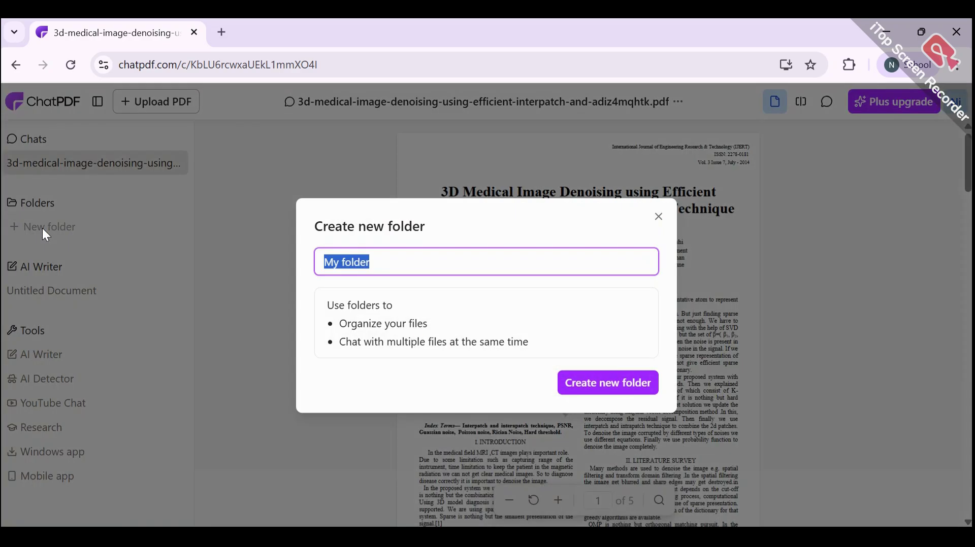
left_click(657, 222)
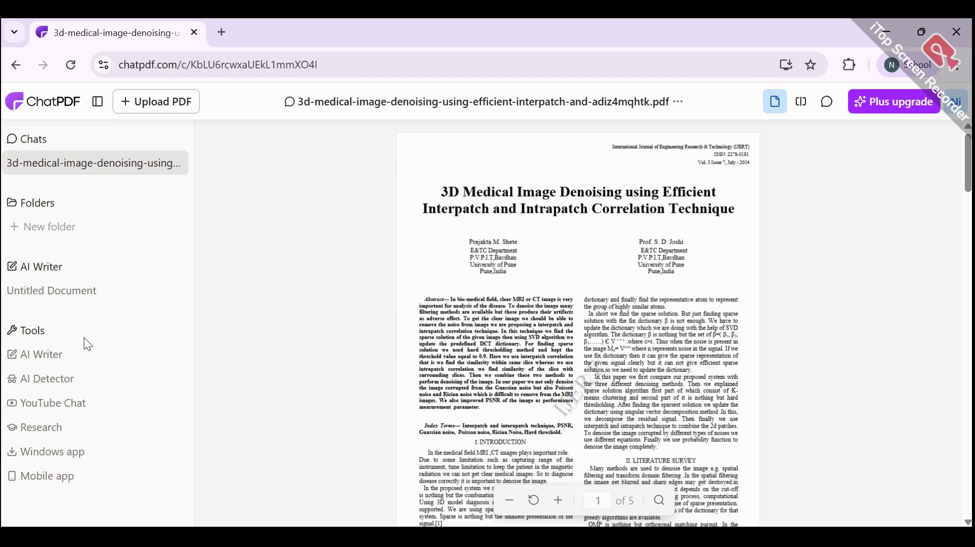
Step: Start a new AI Writer document and view the AI Detector's text entry area
left_click(59, 355)
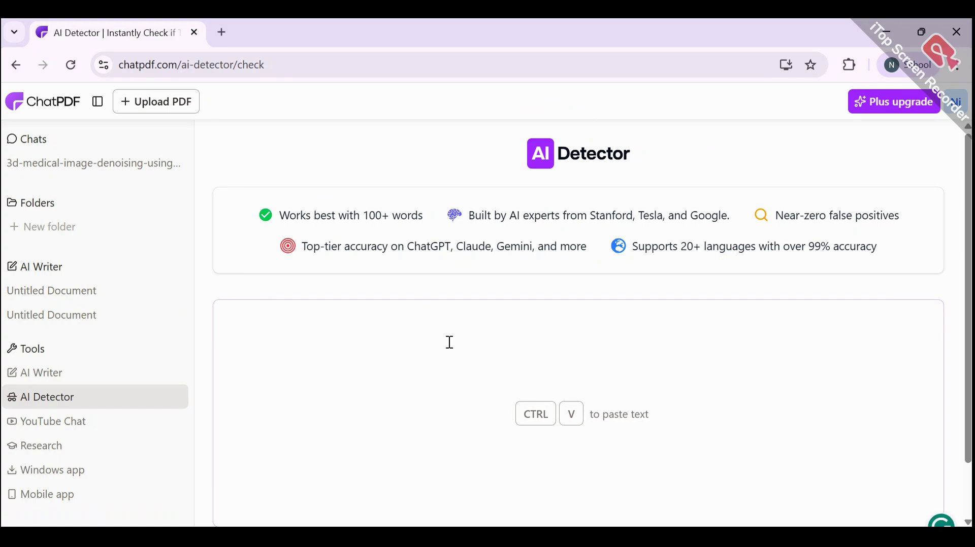
scroll(511, 385, "down", 1)
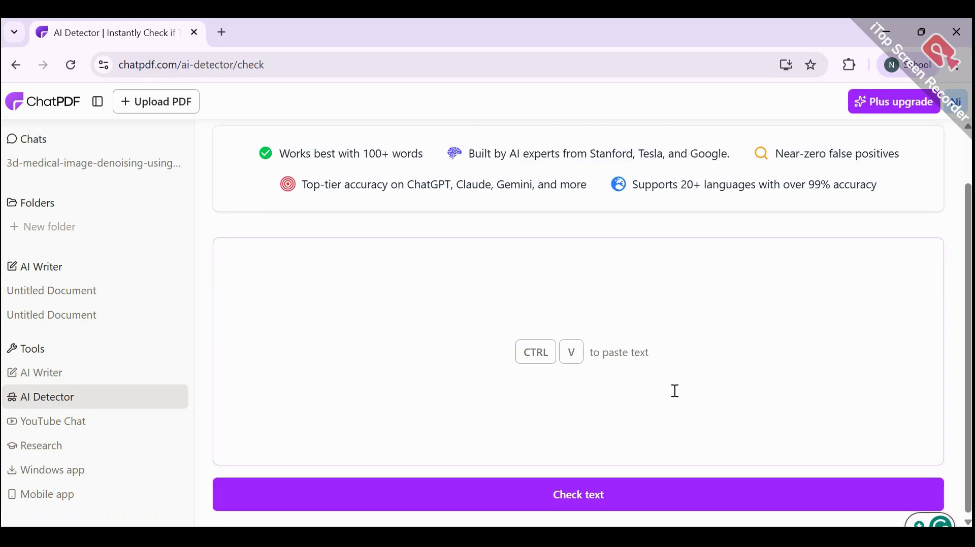
left_click(463, 398)
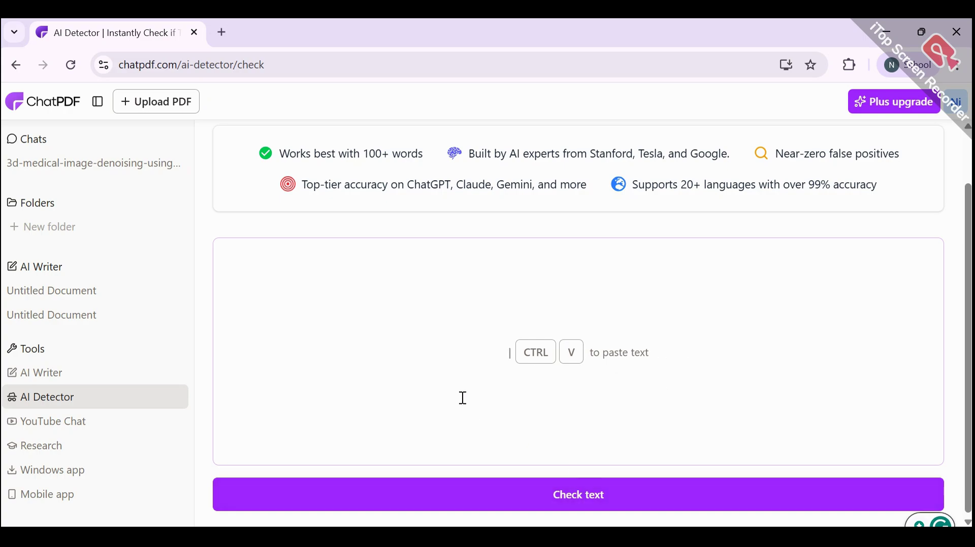
Step: Open the YouTube Chat tool and examine its video URL field and the sample video chat
left_click(98, 429)
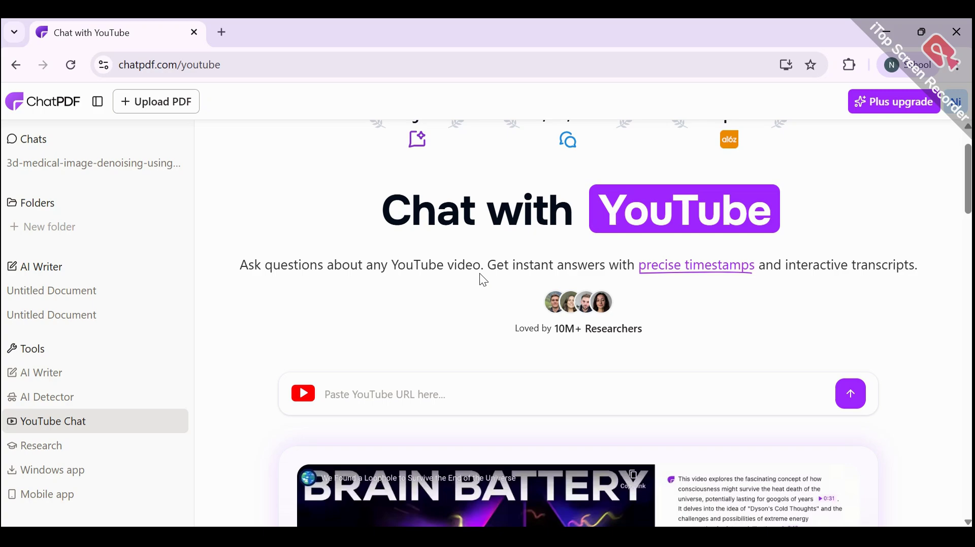
scroll(481, 275, "down", 4)
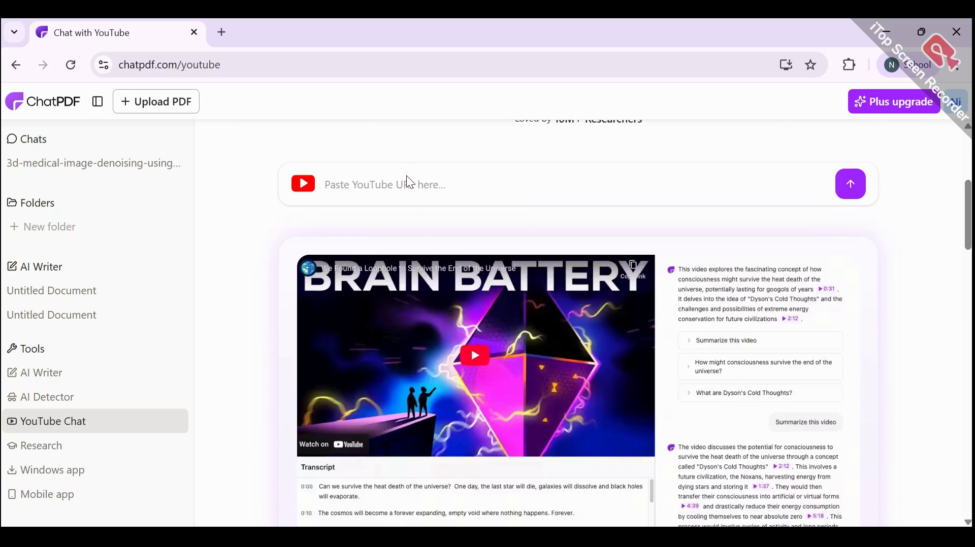
left_click(409, 184)
scroll(409, 181, "up", 1)
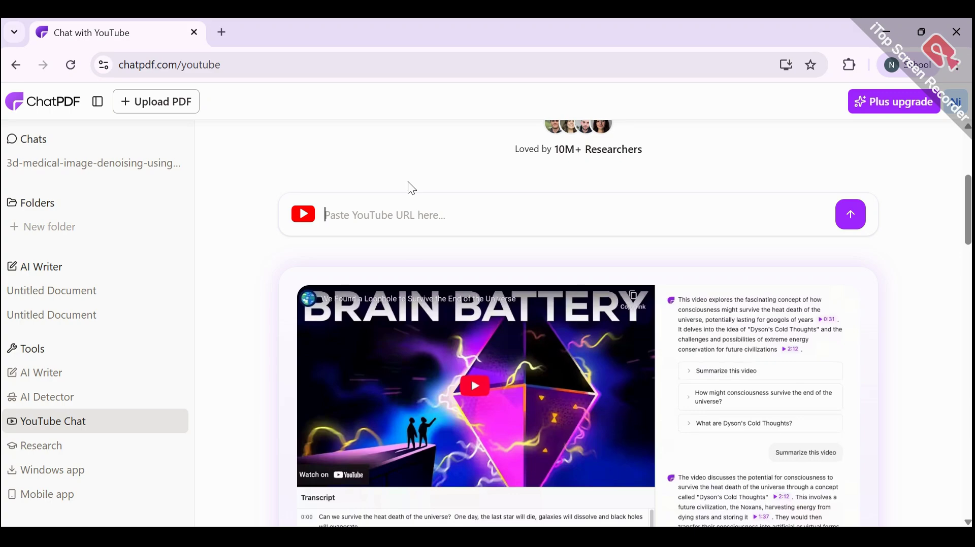
scroll(409, 184, "down", 1)
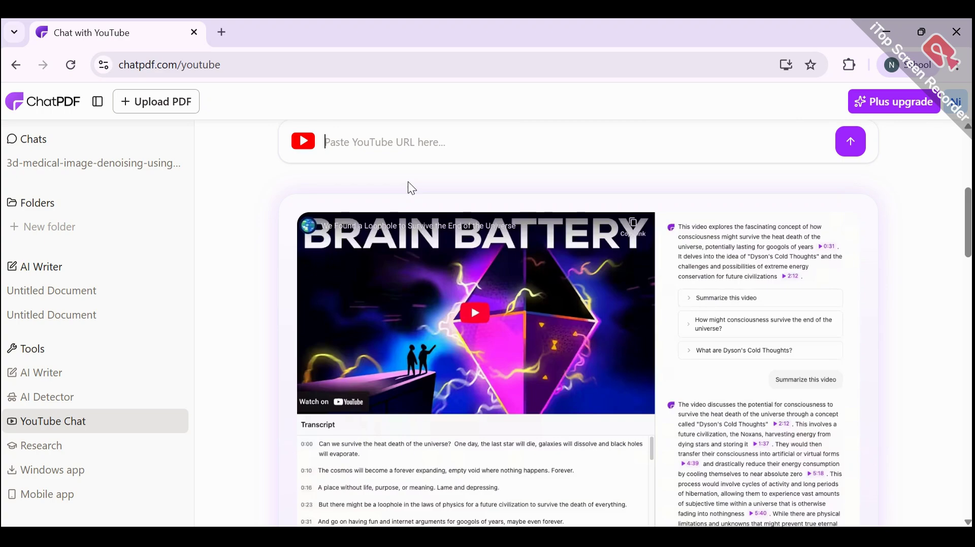
Step: Open the Research tool and examine its question field and the suggested study questions
left_click(54, 449)
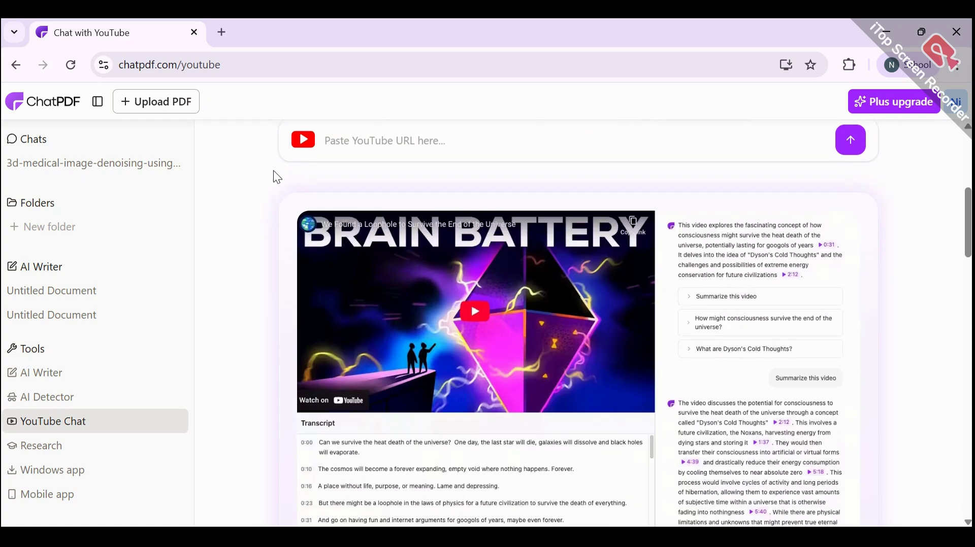
left_click(59, 450)
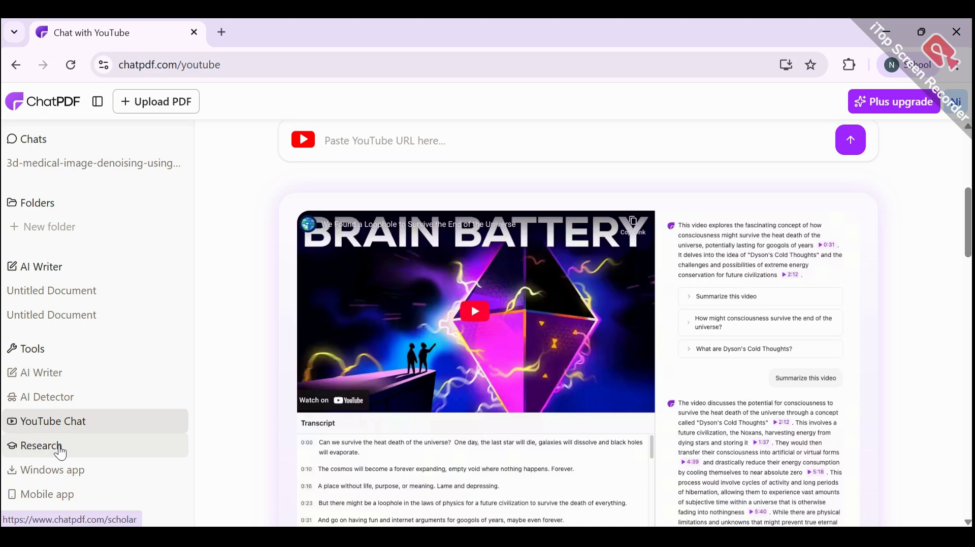
left_click(60, 452)
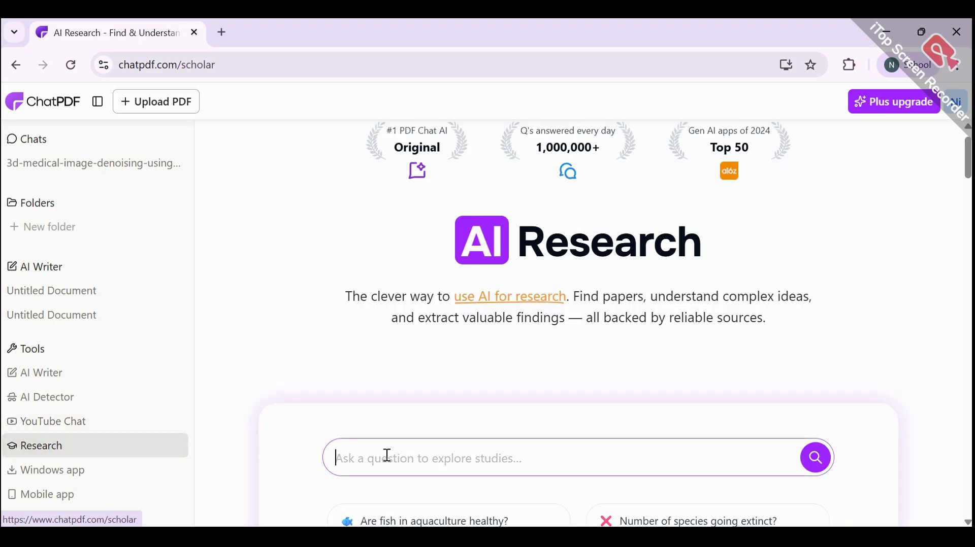
left_click(420, 458)
scroll(421, 462, "down", 3)
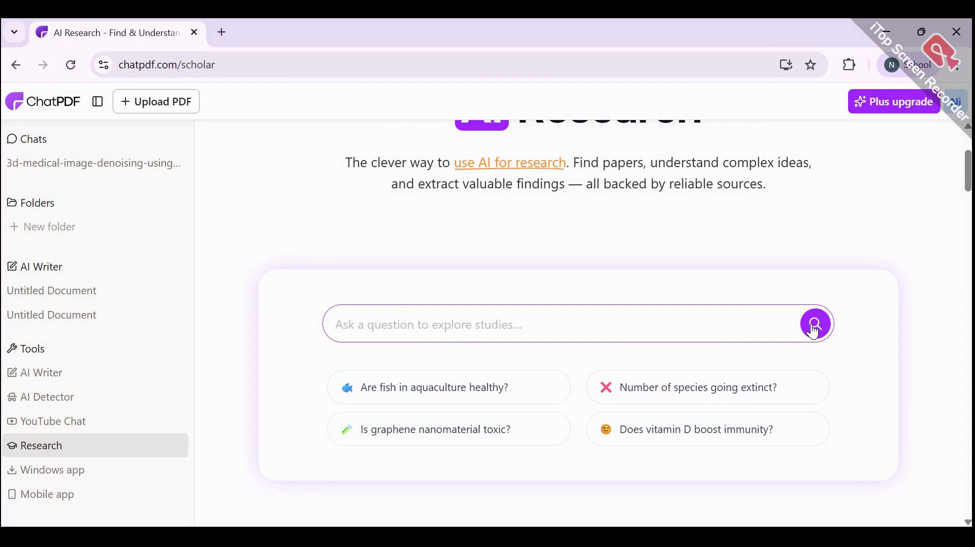
scroll(316, 295, "down", 1)
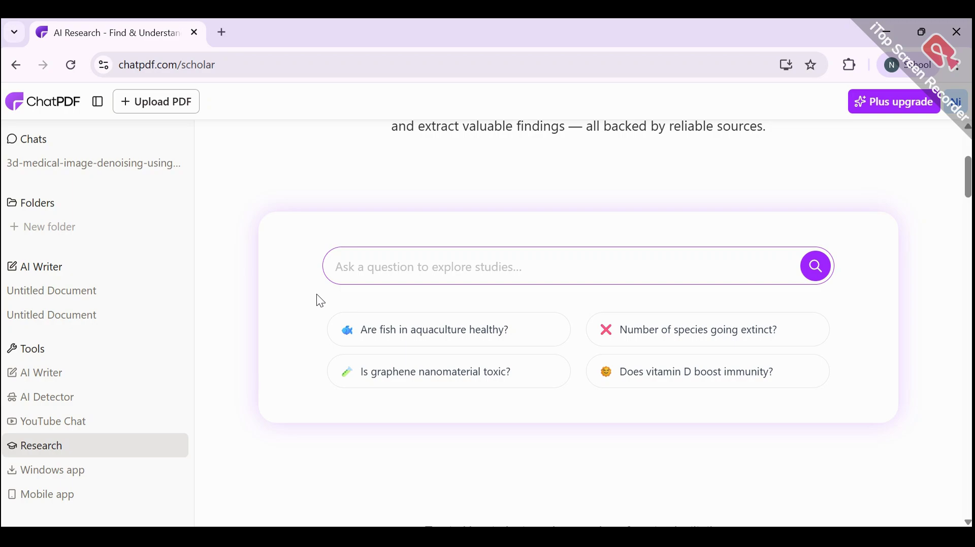
scroll(442, 263, "down", 1)
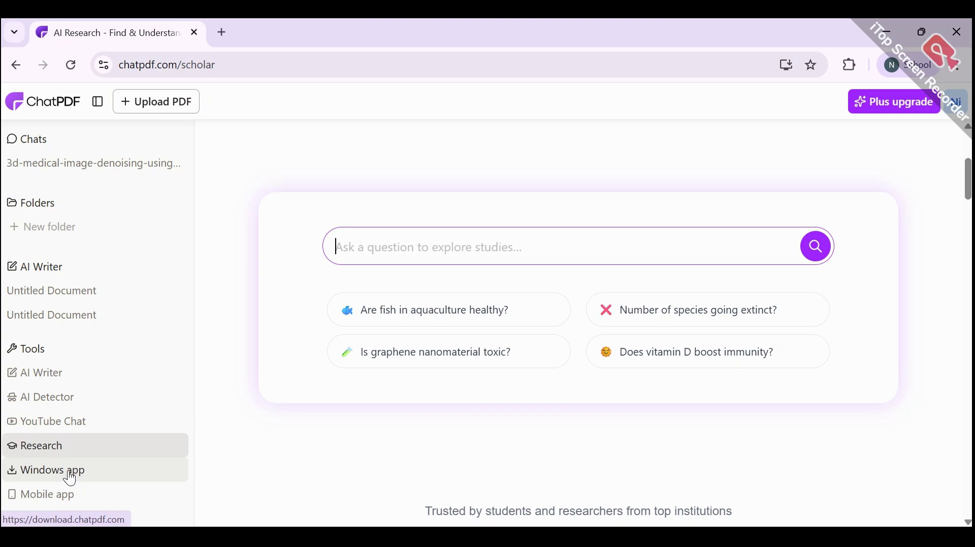
Step: View the QR code for downloading the mobile app and close it
left_click(46, 495)
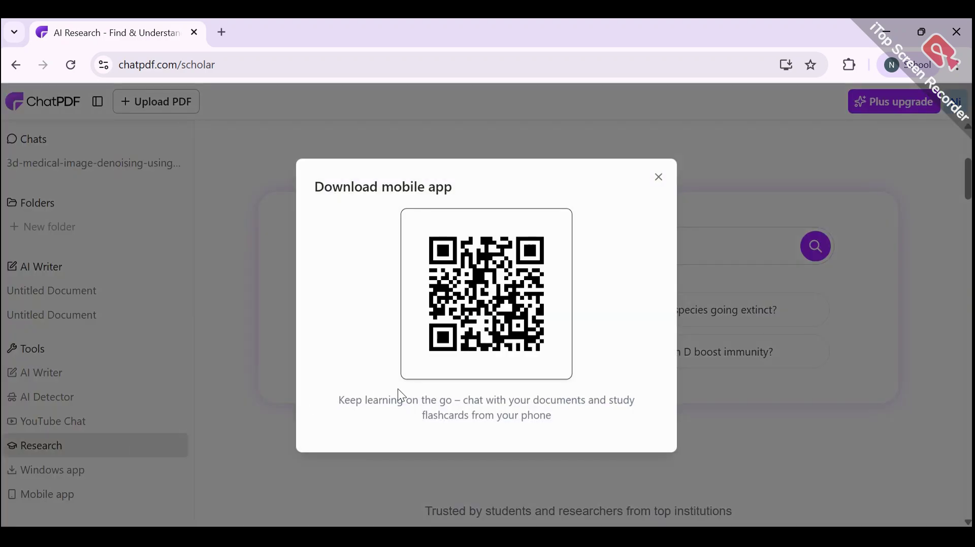
left_click(658, 177)
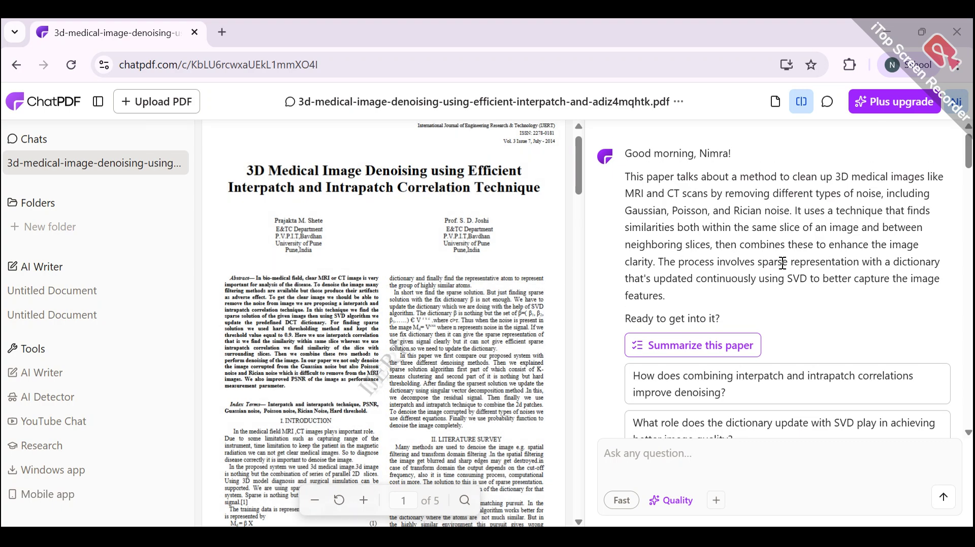
Step: Open the page 1 source citation of the first Abstract point in the paper's summary
left_click(696, 312)
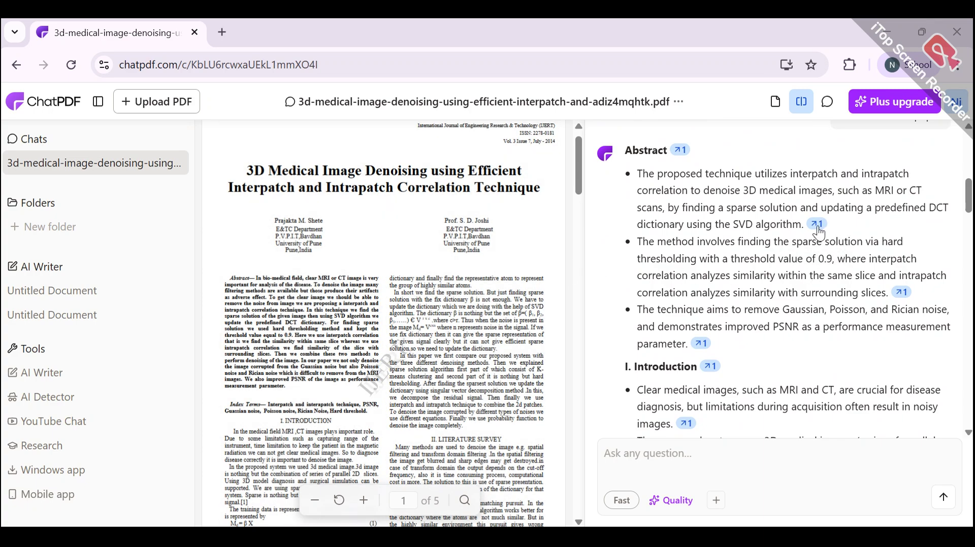
left_click(822, 229)
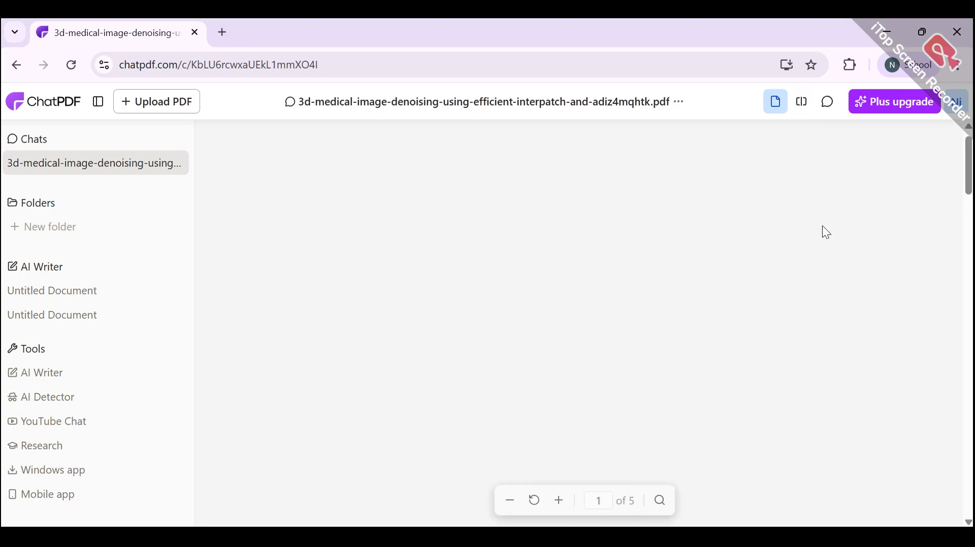
Step: Show the paper and its chat side by side and review the answer about the study's problem statement
left_click(795, 107)
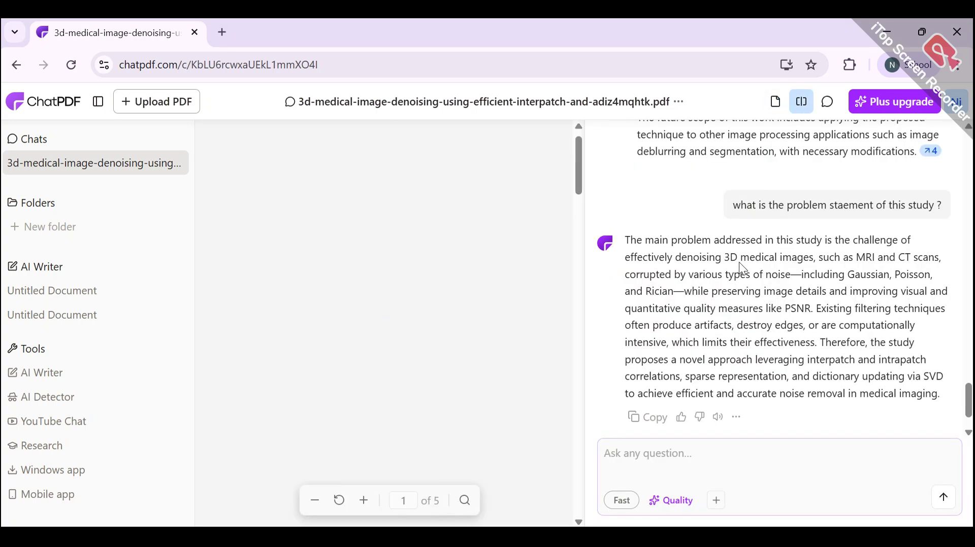
scroll(764, 306, "up", 1)
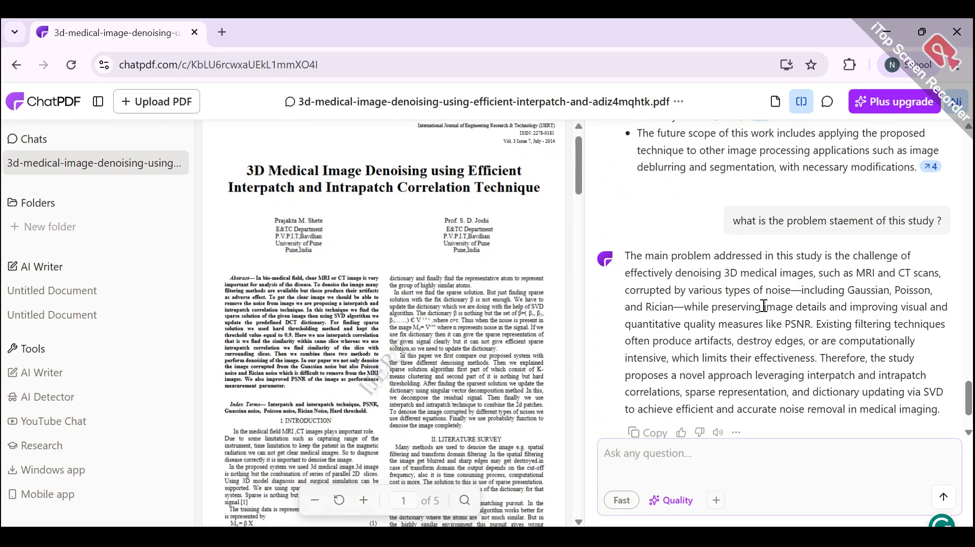
scroll(764, 307, "down", 2)
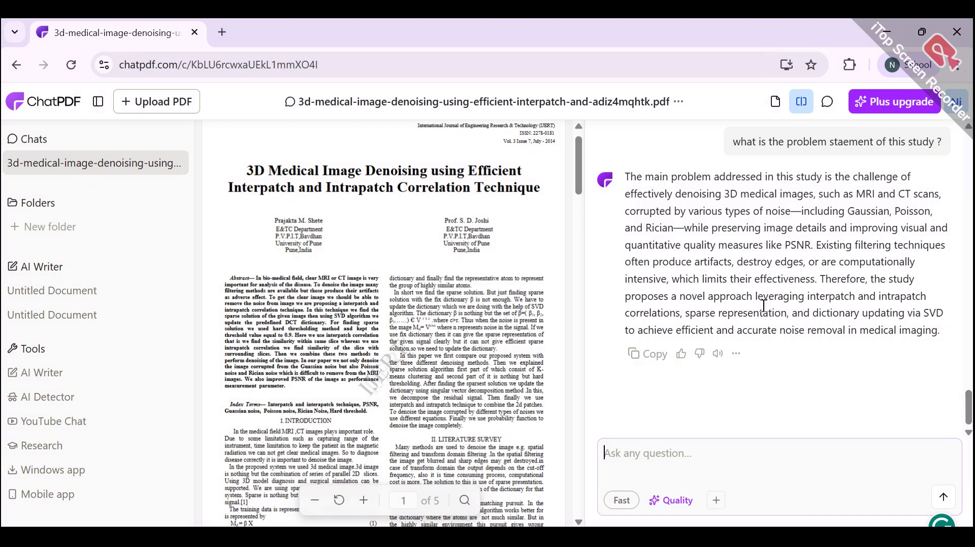
Step: Ask the paper's chat "limiatations of this study from methods section?"
left_click(676, 463)
type("limiattio")
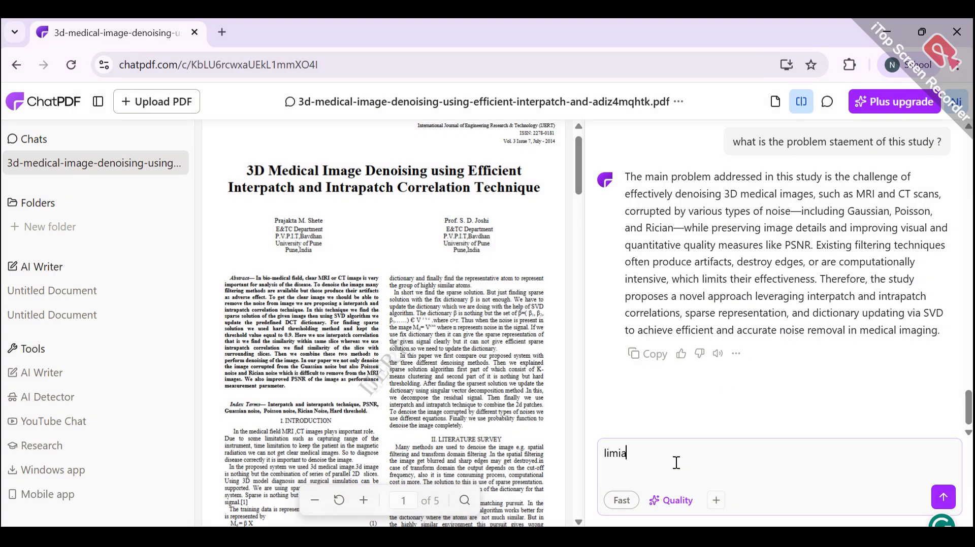
key("BackSpace")
key("BackSpace")
key("BackSpace")
type("ations of this study")
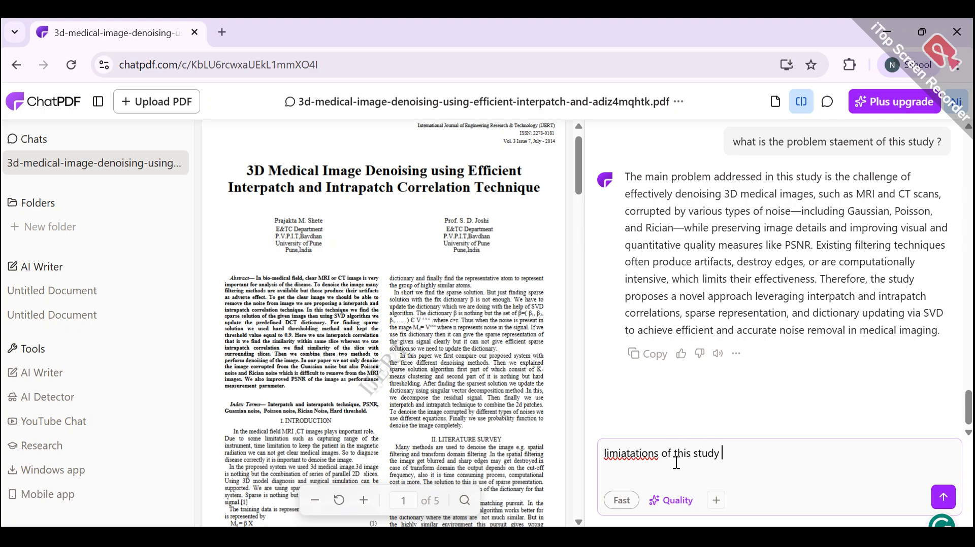
type(" from methods section?")
key("Return")
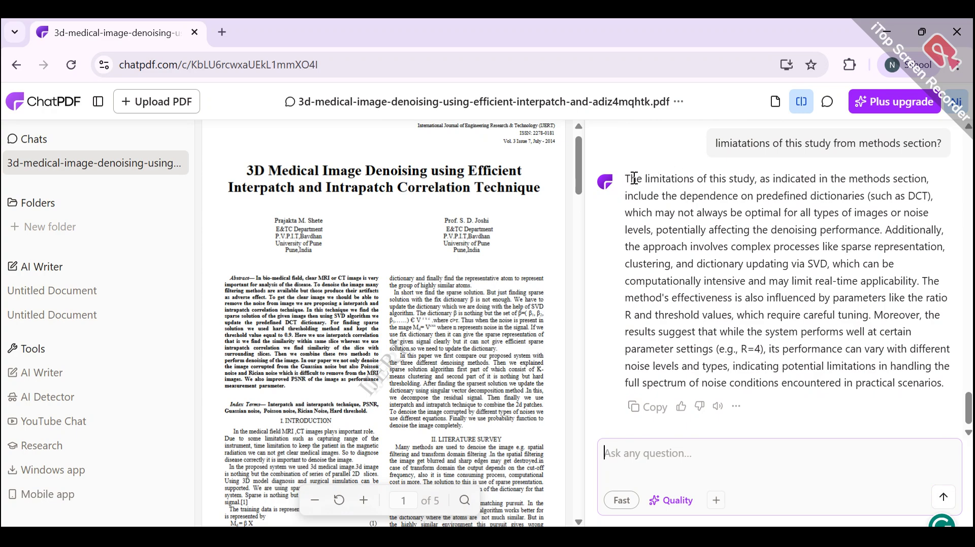
Step: Review the answer about the limitations and ask the chat "main objectives of this study ?"
left_click(634, 178)
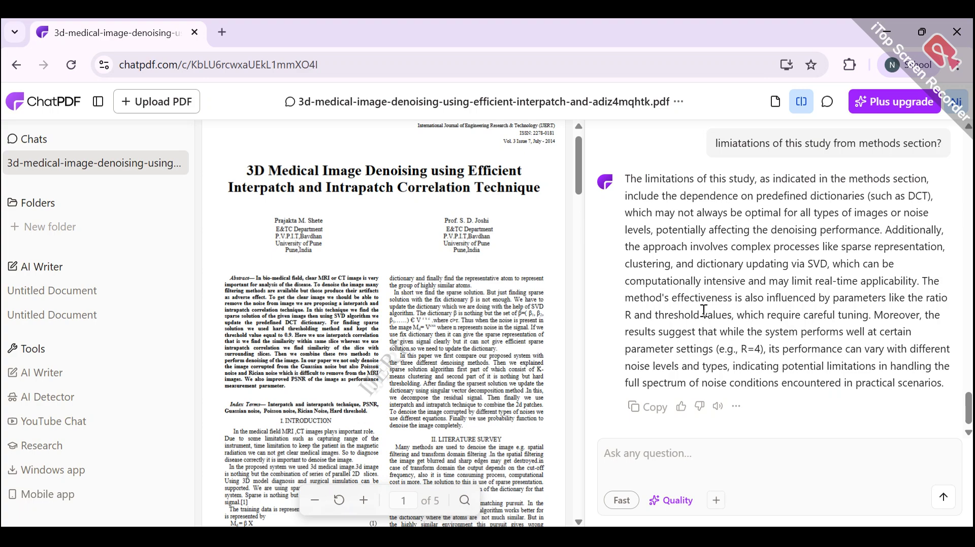
left_click(674, 450)
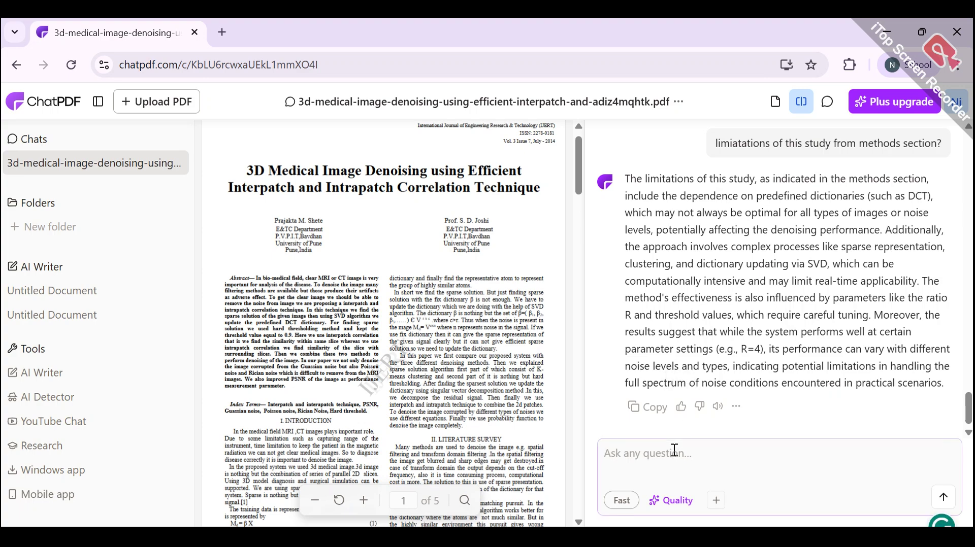
type("main obj")
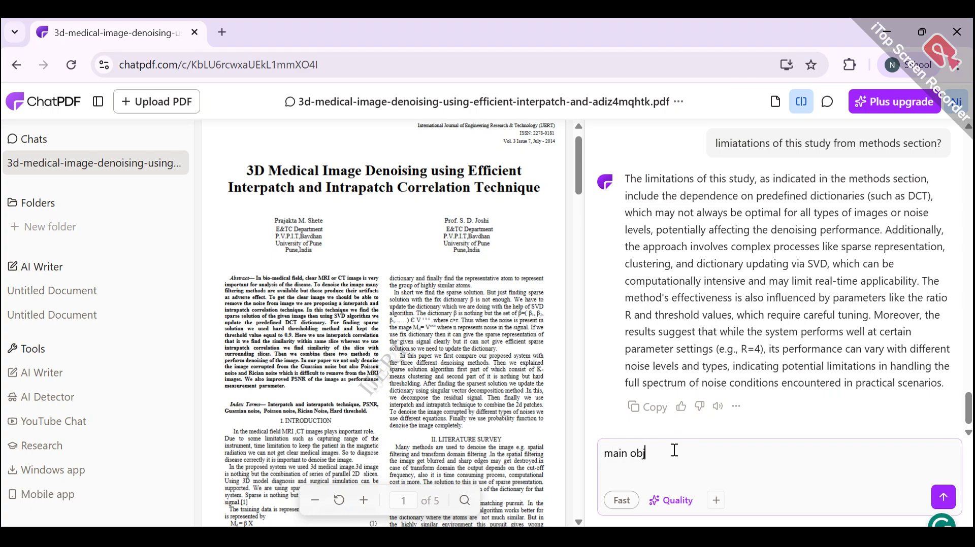
type("ectives of this study ")
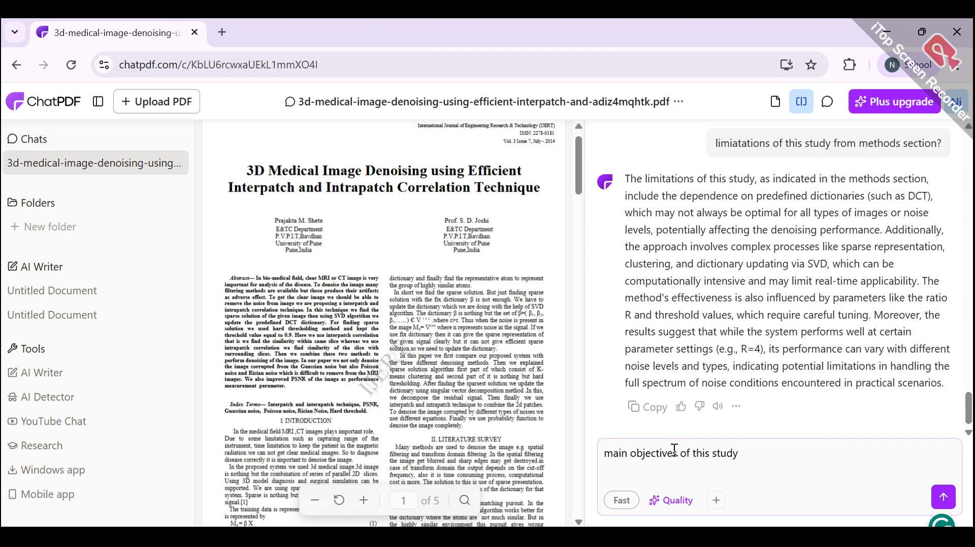
type("?")
key("Return")
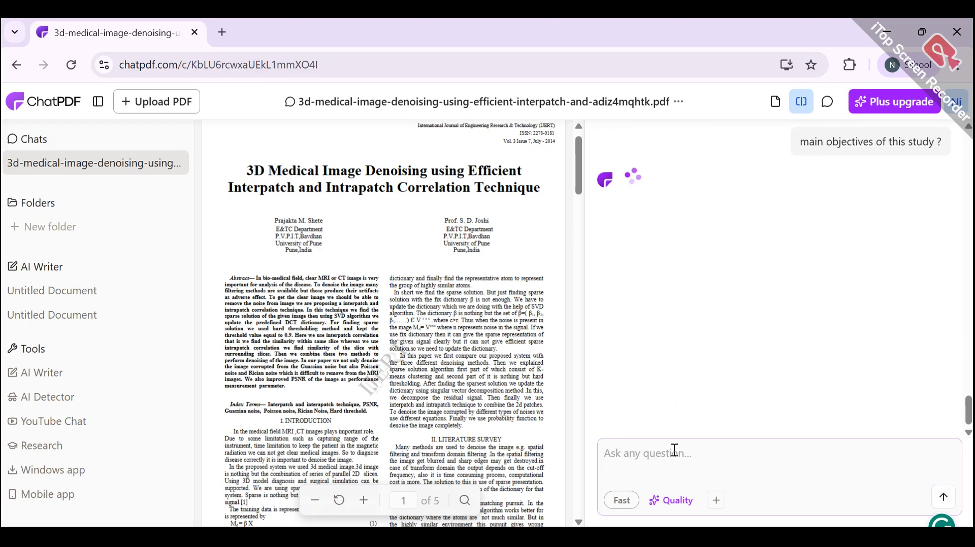